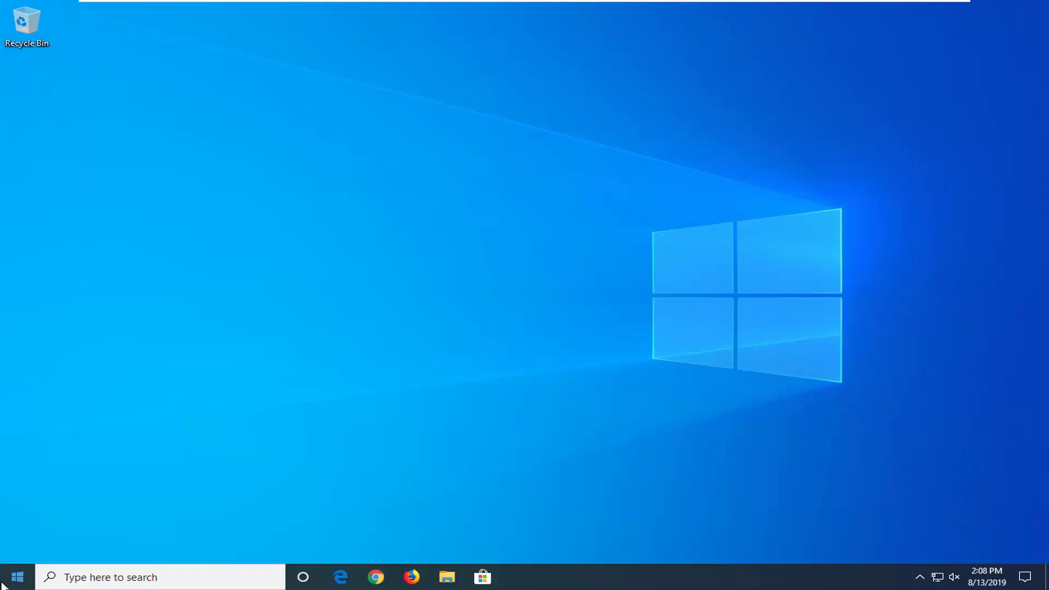
Step: Launch Registry Editor from Start as administrator and approve the UAC prompt
left_click(6, 582)
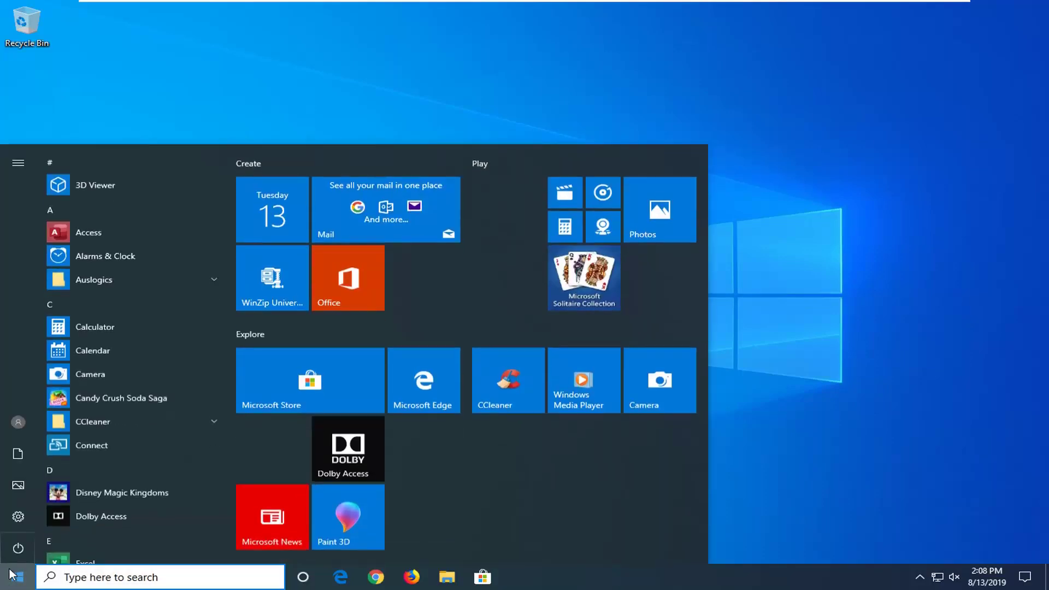
type("regedi")
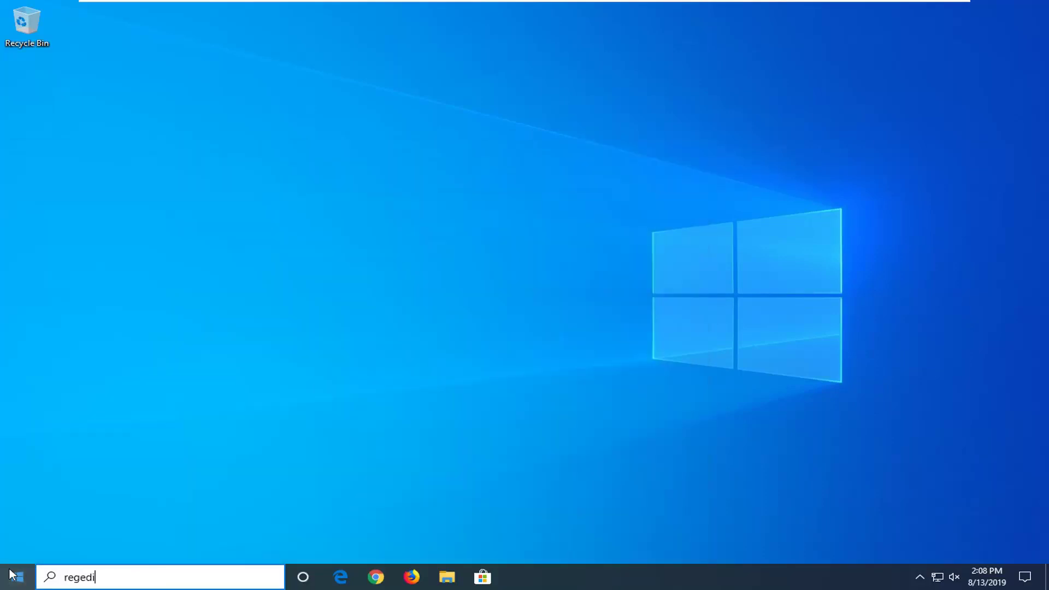
type("t")
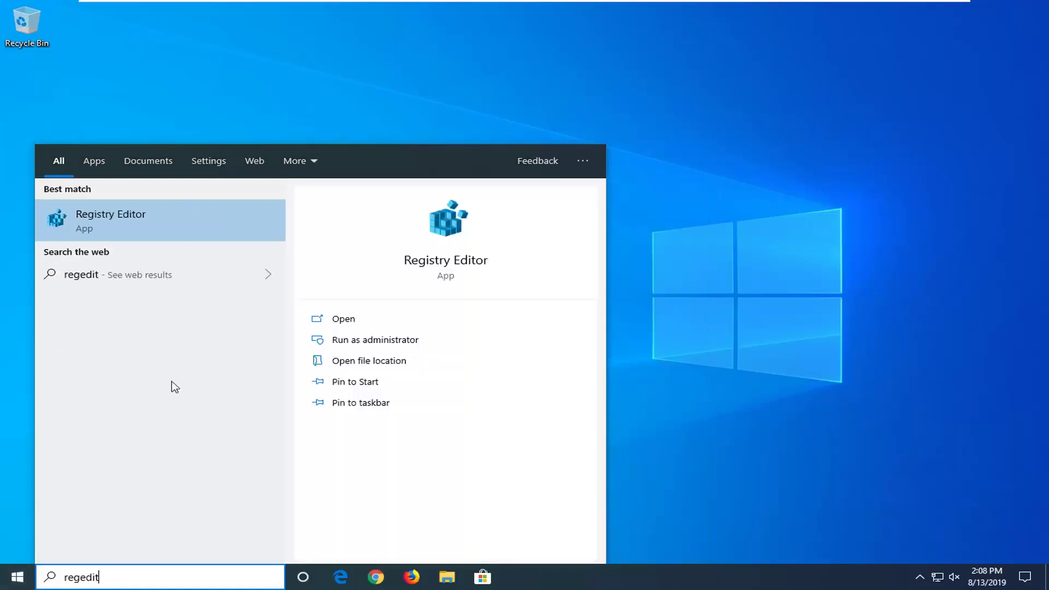
right_click(119, 214)
left_click(156, 228)
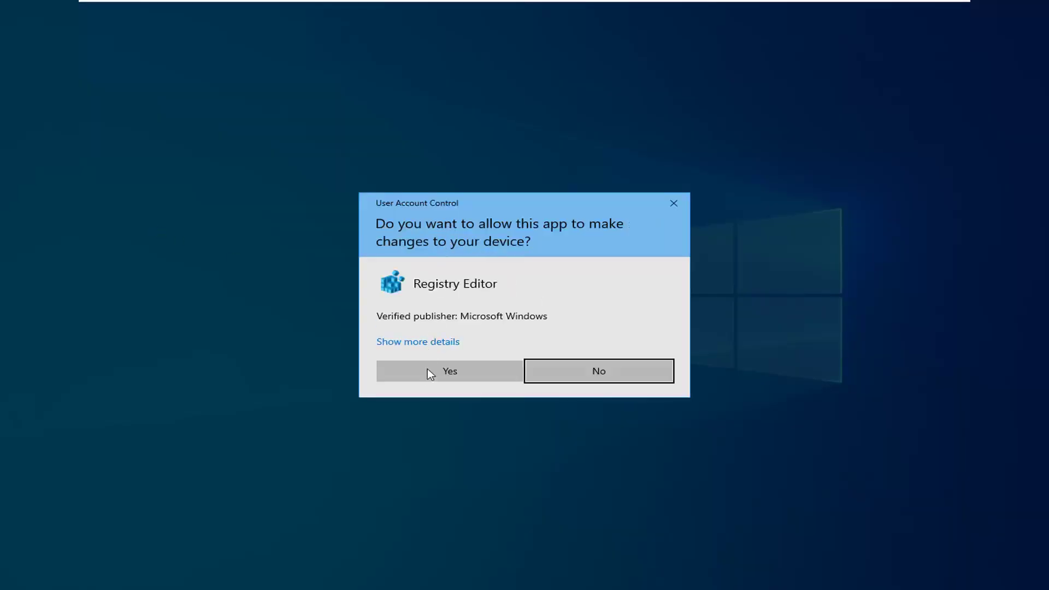
left_click(427, 372)
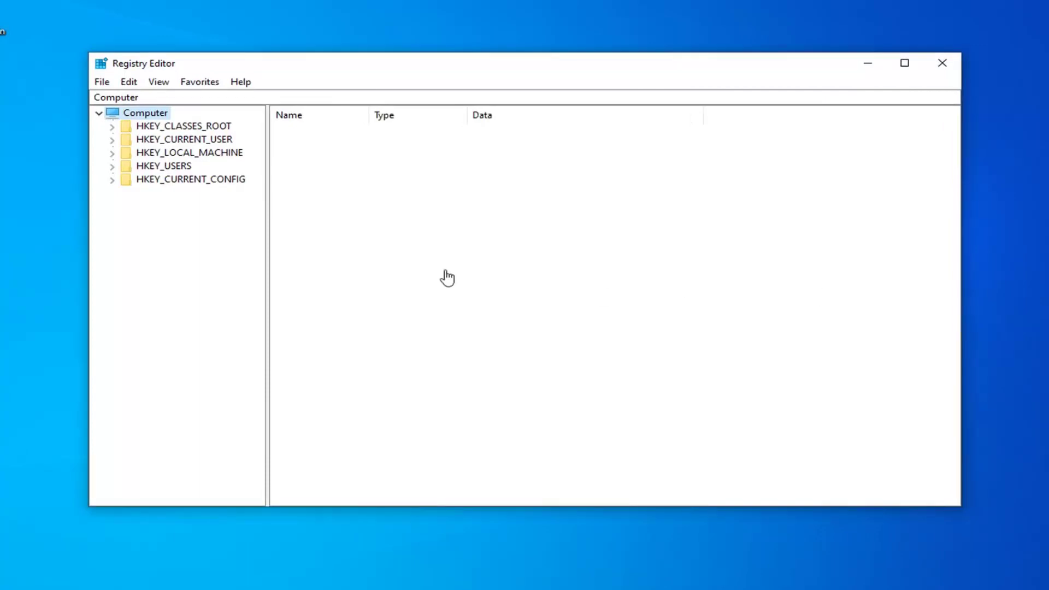
left_click(101, 82)
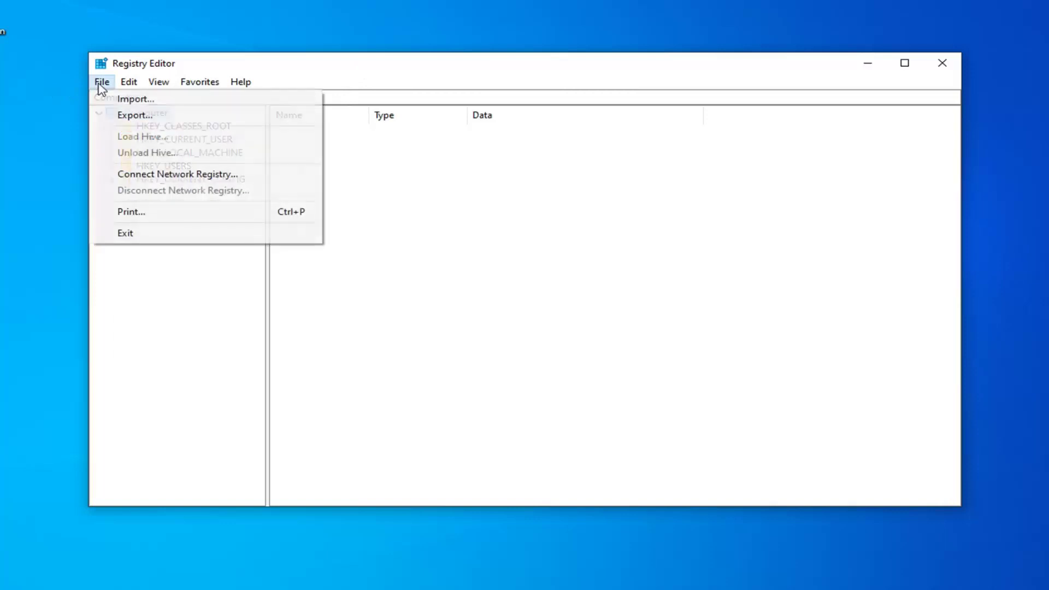
left_click(120, 117)
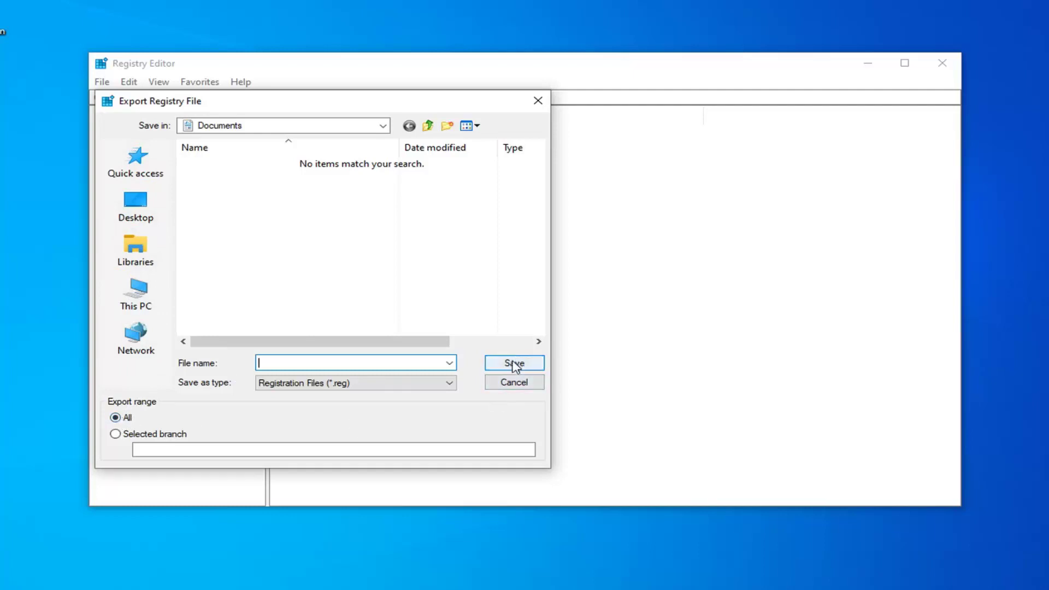
left_click(512, 383)
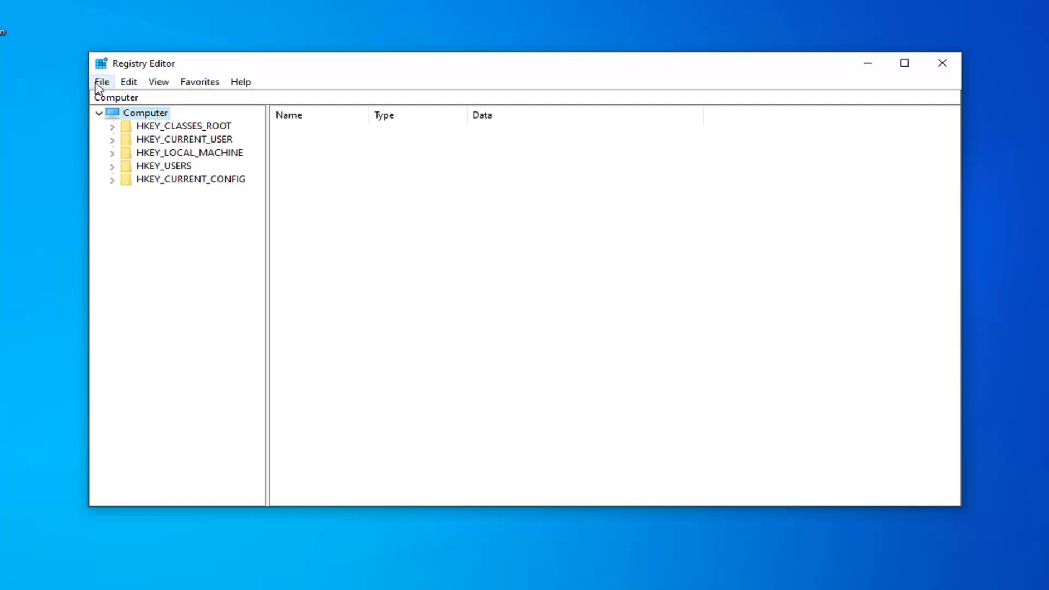
left_click(99, 86)
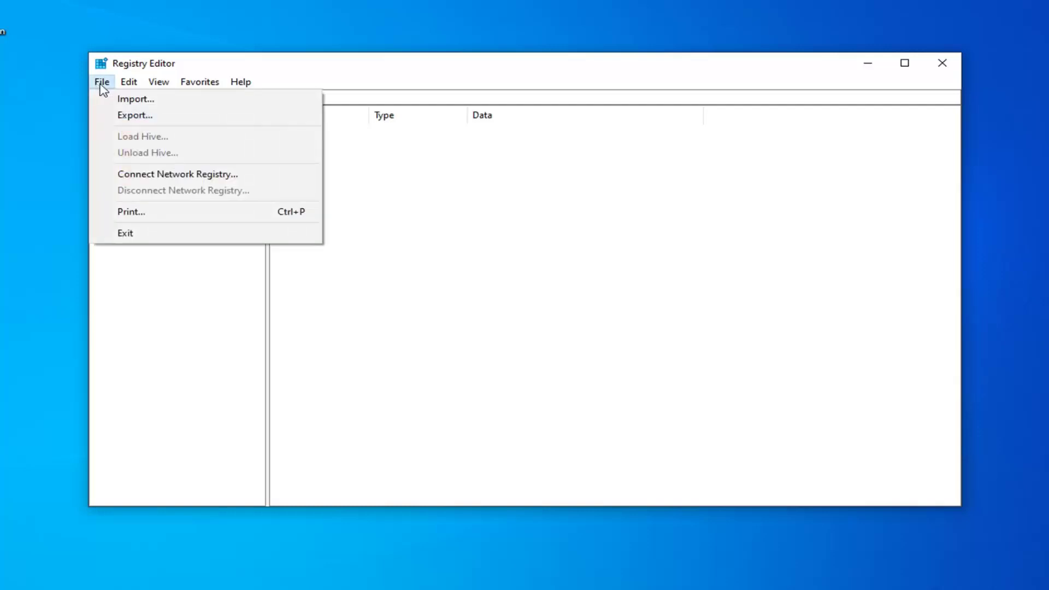
left_click(126, 99)
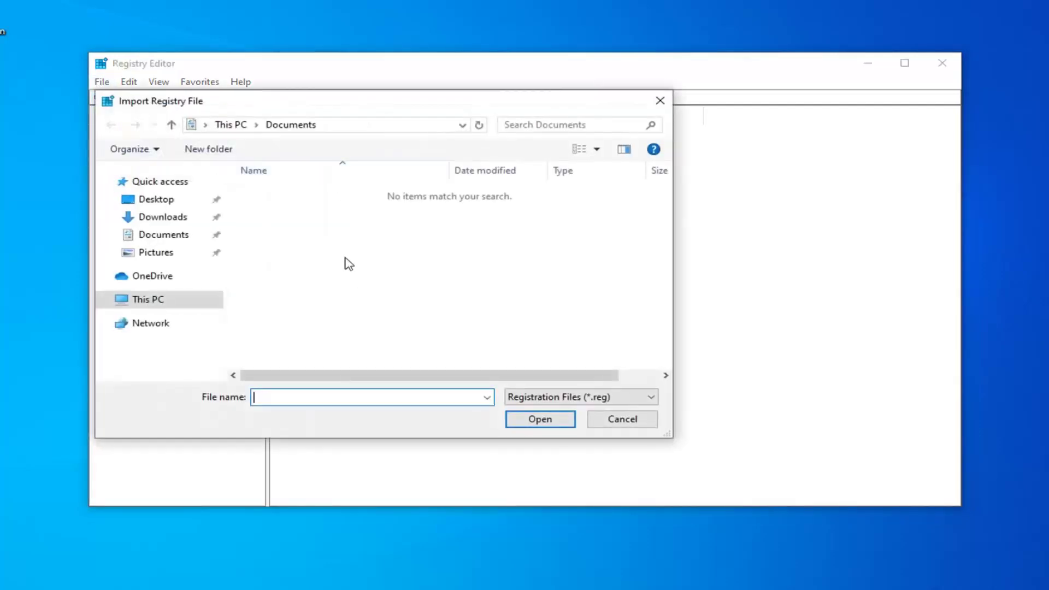
left_click(157, 201)
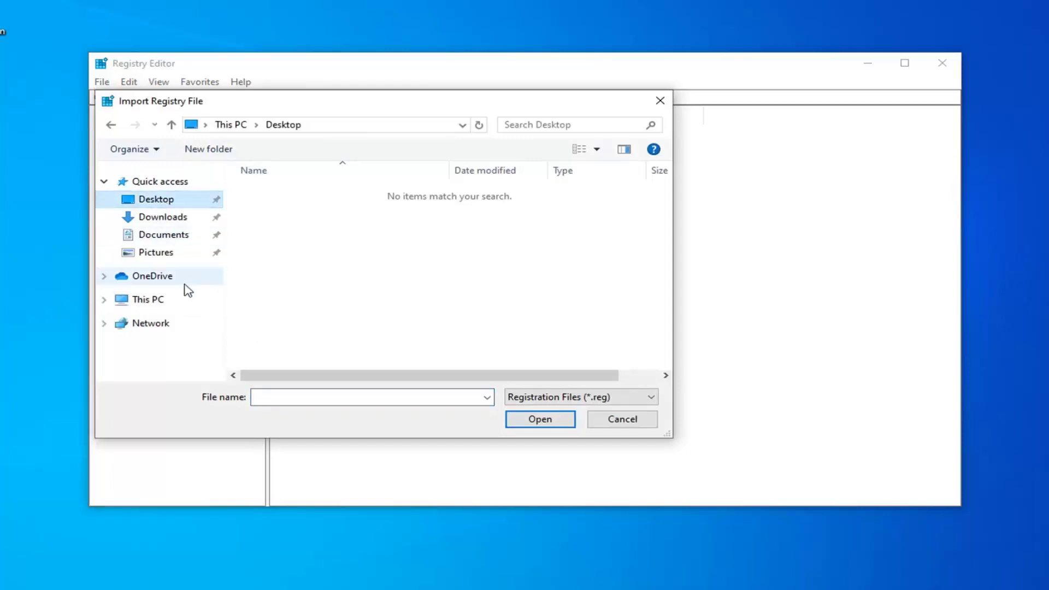
left_click(641, 429)
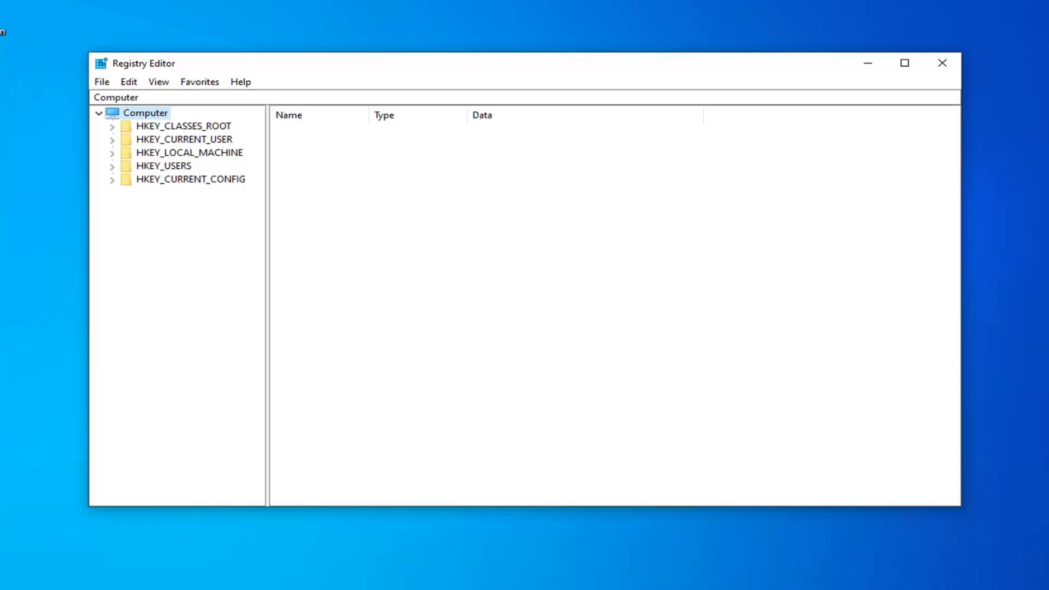
Step: Replace the address bar path with the Class\{4d36e96b-e325-11ce-bfc1-08002be10318} key path
left_click(115, 97)
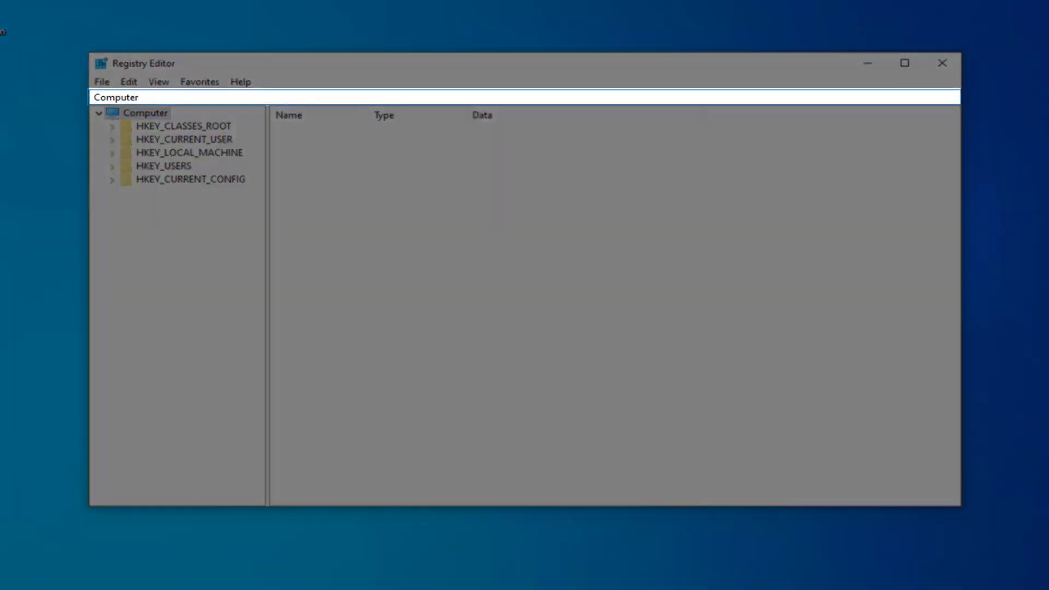
key("ctrl+a")
key("BackSpace")
type("HKEY_LOCAL_MACHINE\\SYSTEM\\CurrentControlSet\\Control\\Class\\{4d36e96b-e325-11ce-bfc1-08002be10318}")
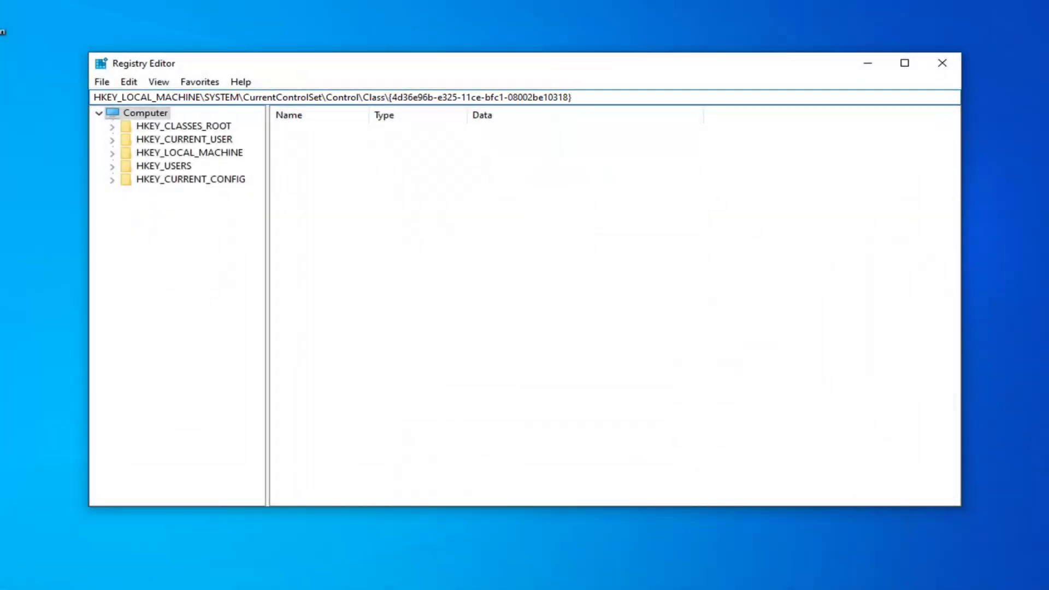
key("Return")
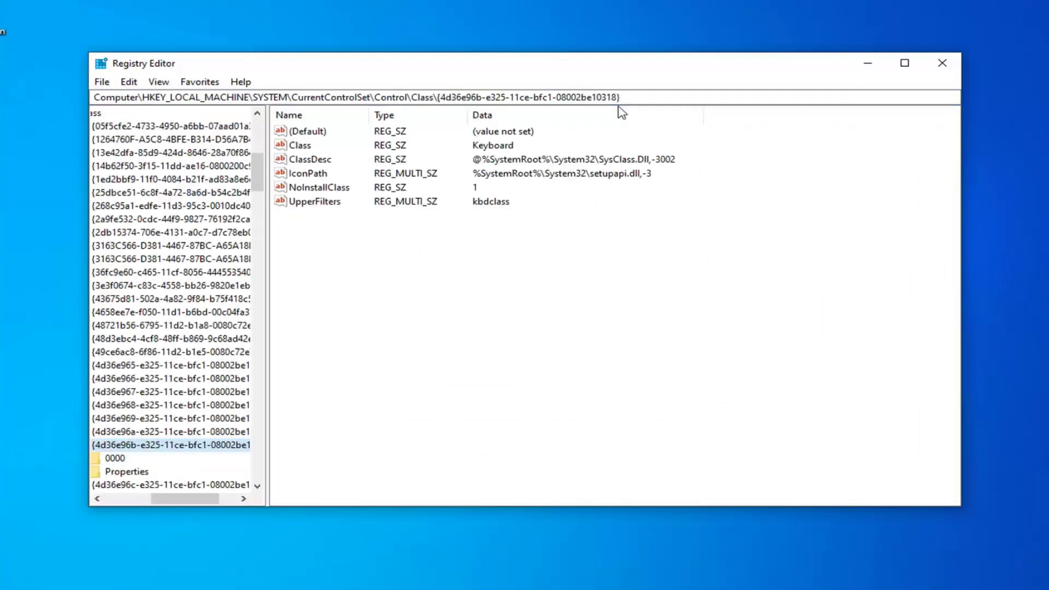
left_click_drag(199, 500, 197, 499)
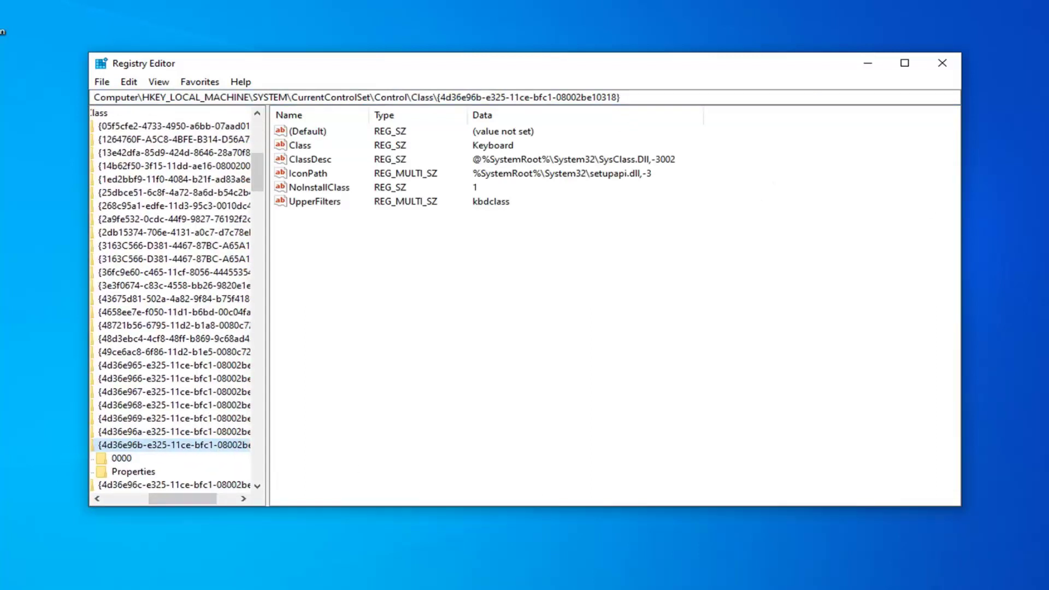
Step: Change the keyboard class key's (Default) value data to 'keyboard'
left_click(309, 135)
double_click(311, 137)
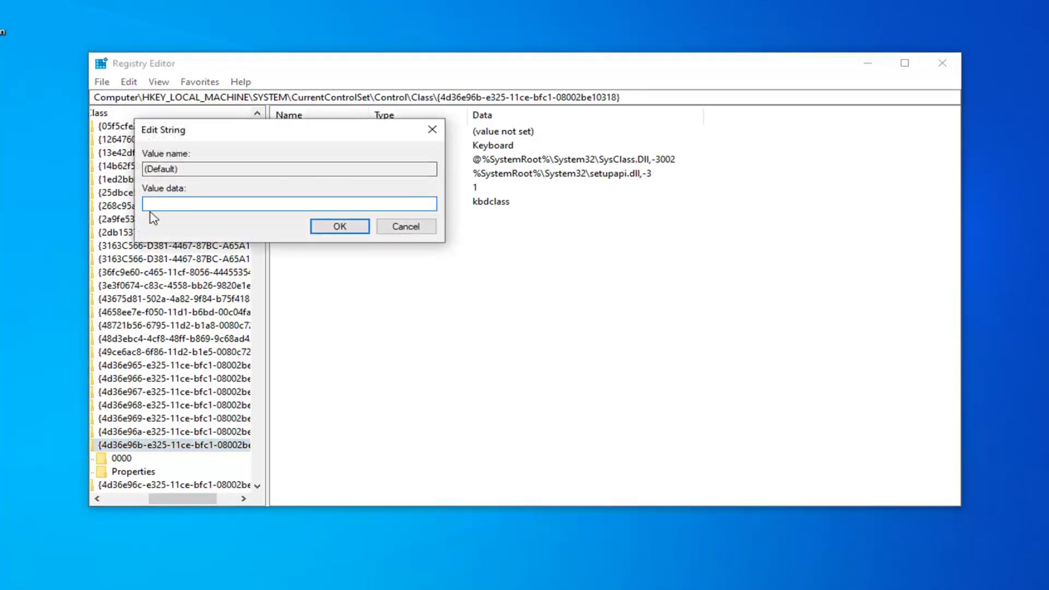
type("keyboard")
left_click(339, 228)
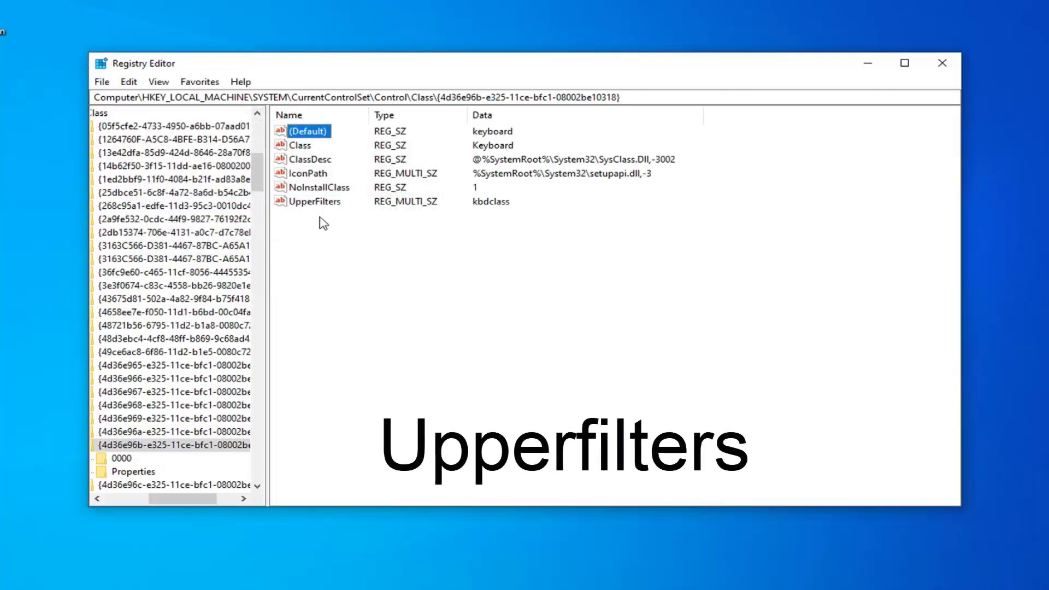
left_click(319, 205)
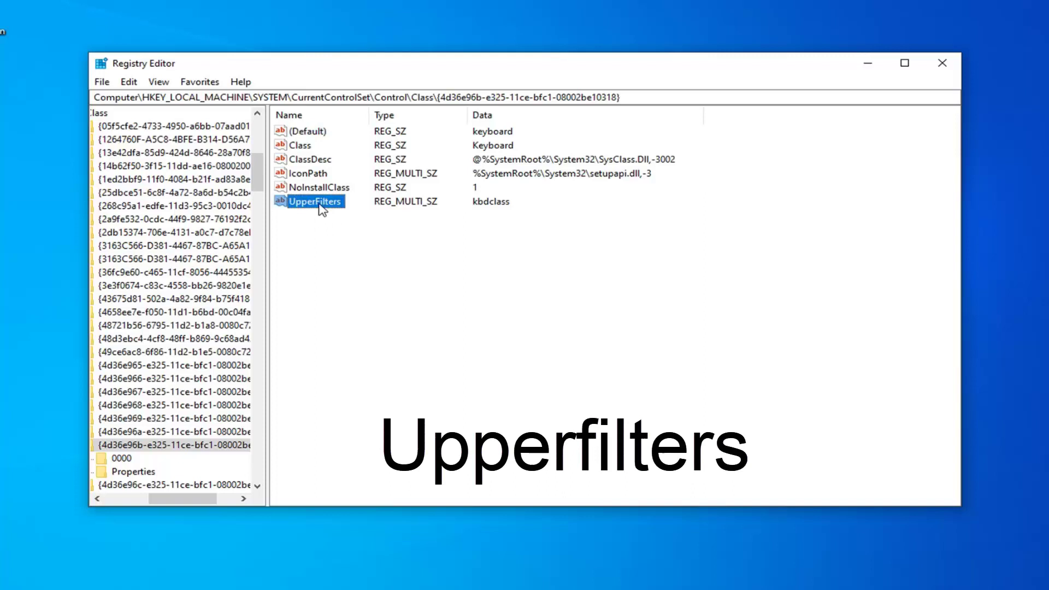
double_click(319, 203)
left_click(178, 202)
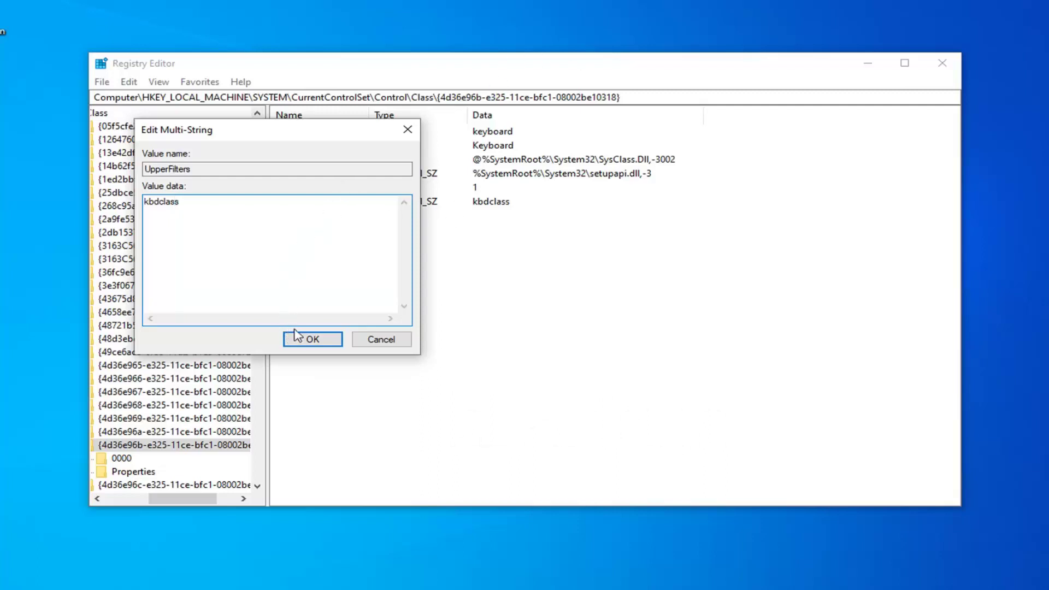
left_click(303, 343)
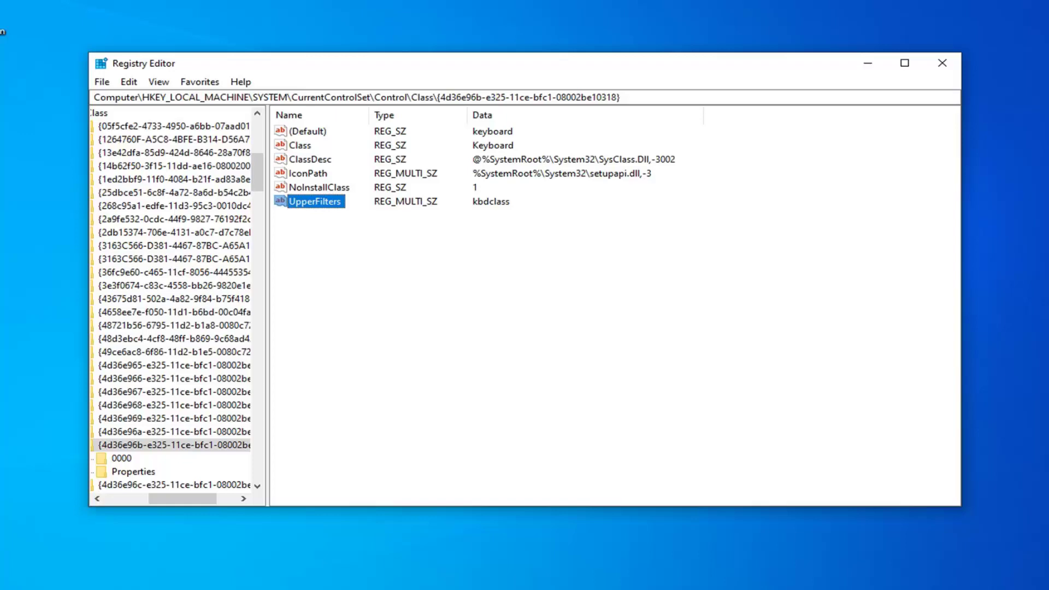
Step: Close Registry Editor, launch Device Manager, and right-click Standard PS/2 Keyboard under Keyboards
left_click(941, 63)
left_click(2, 570)
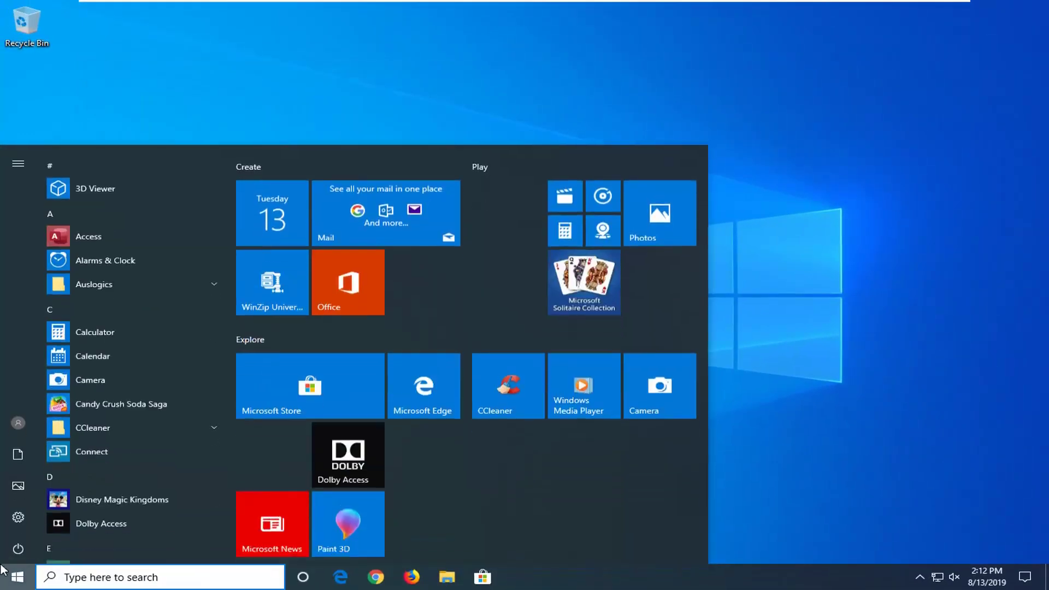
type("device manage")
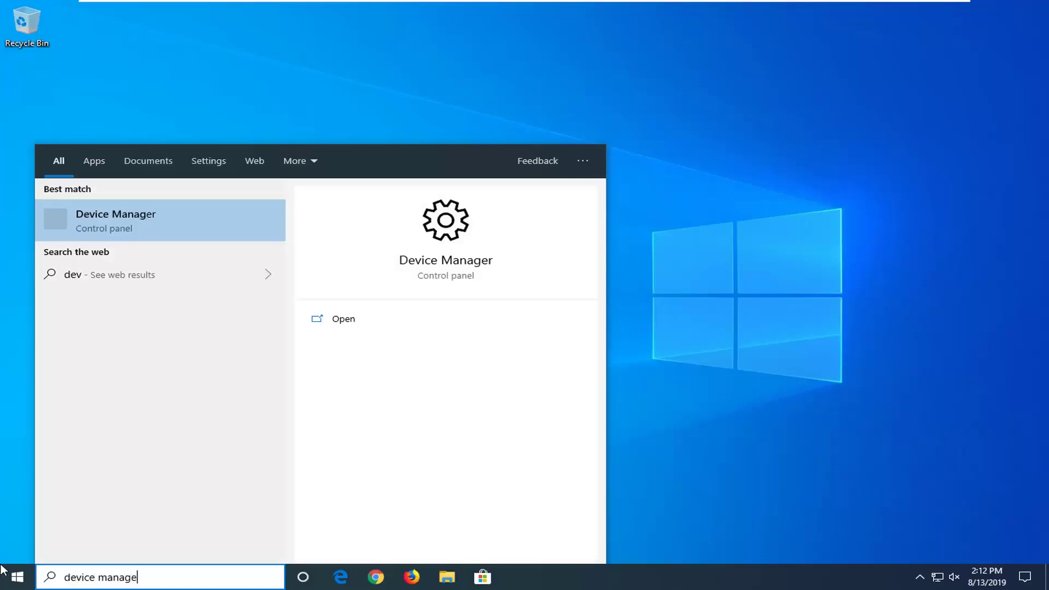
type("r")
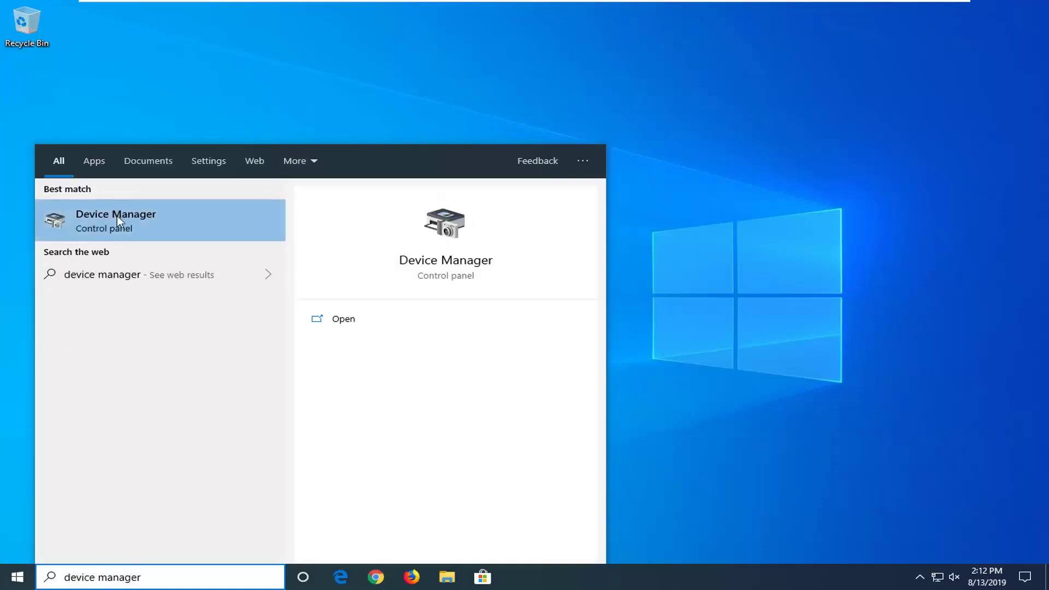
left_click(117, 216)
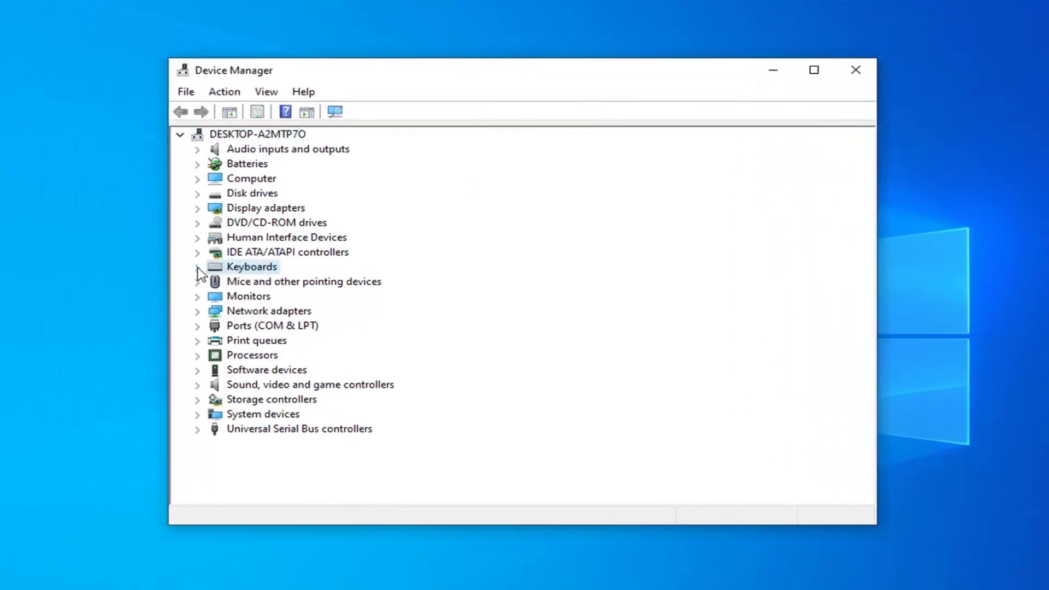
left_click(198, 268)
left_click(269, 281)
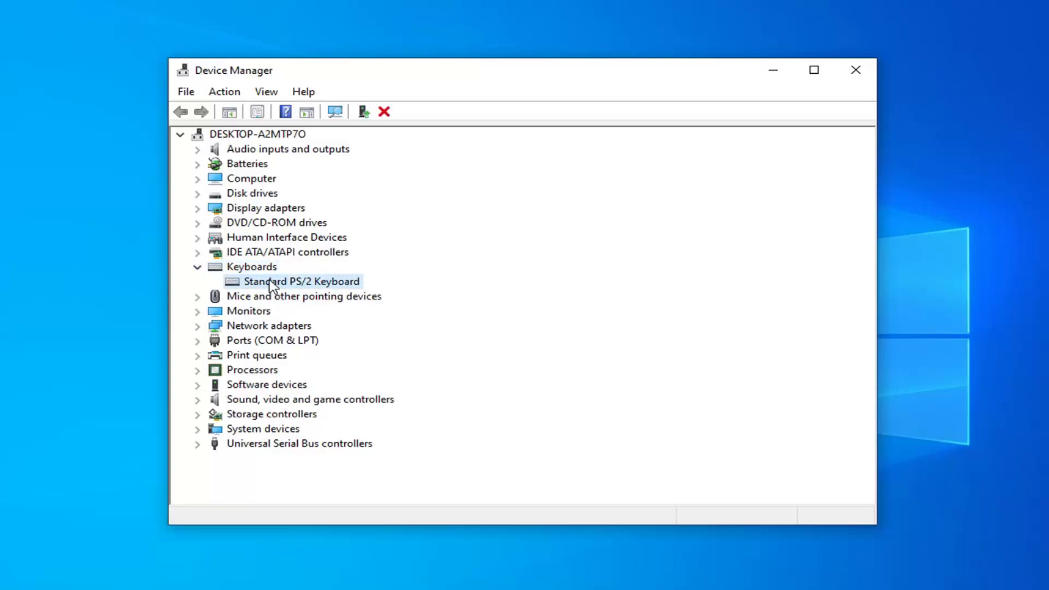
right_click(266, 287)
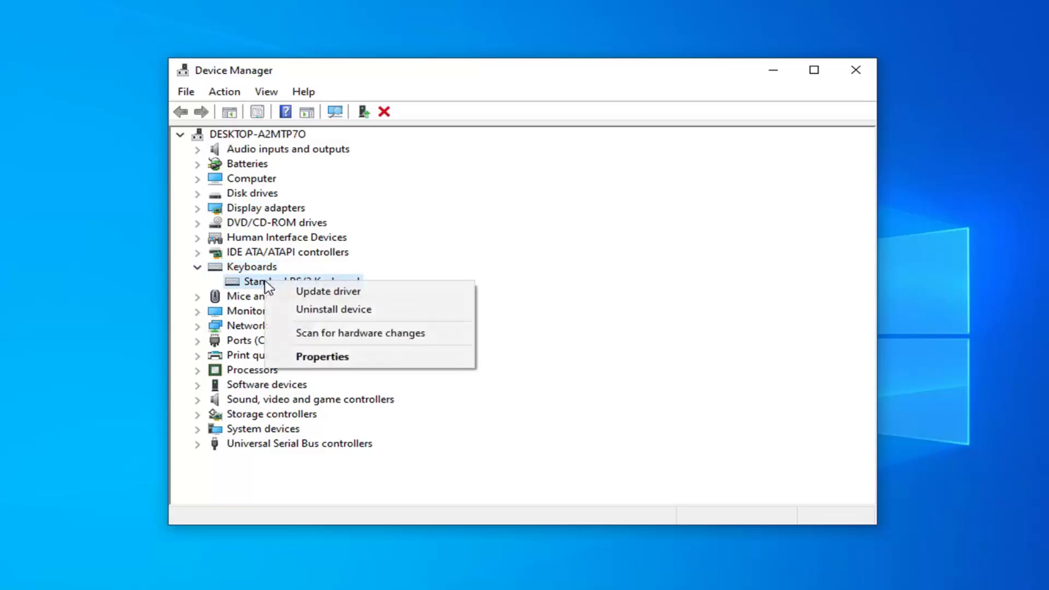
Step: Update the driver by browsing this computer's list and installing Standard PS/2 Keyboard
left_click(316, 293)
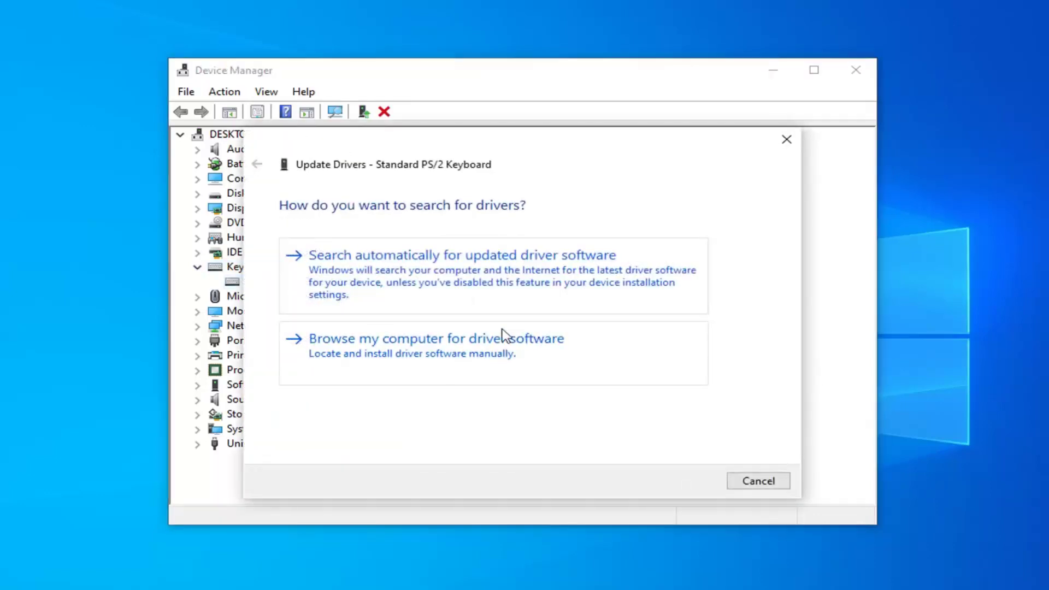
left_click(402, 351)
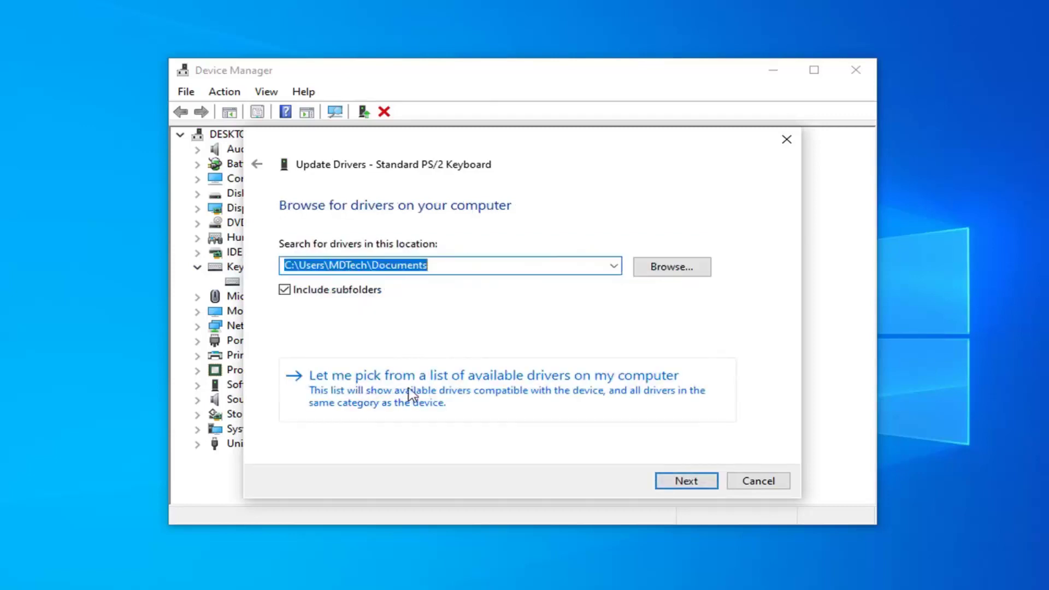
left_click(506, 392)
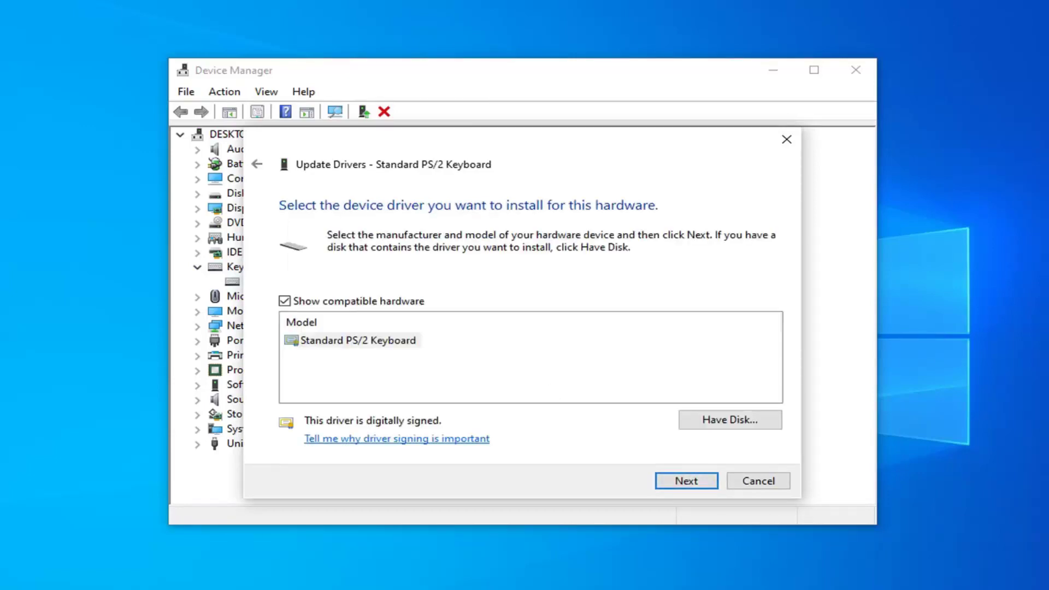
left_click(346, 343)
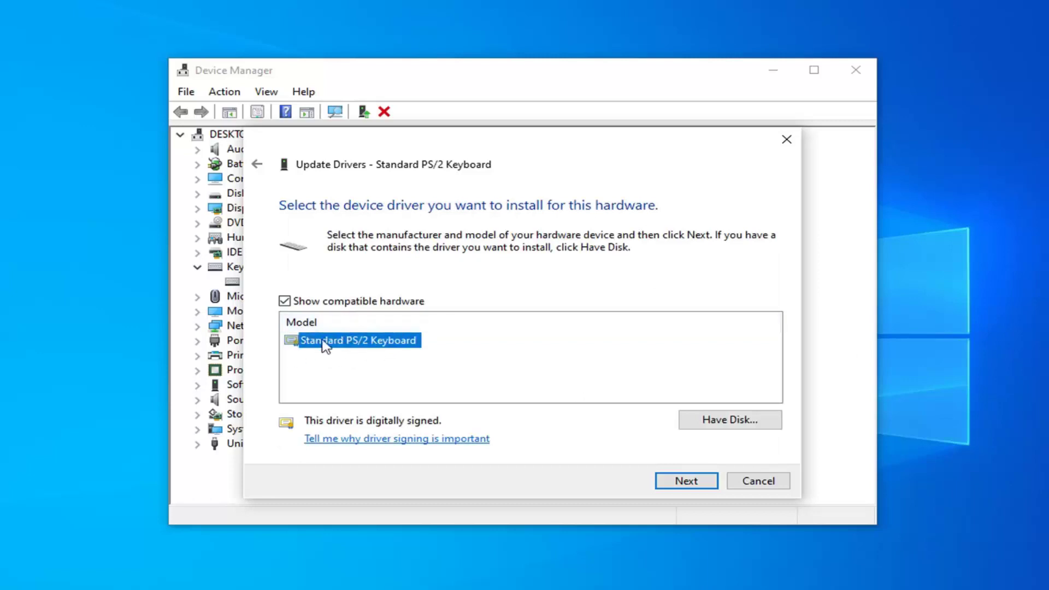
left_click(702, 484)
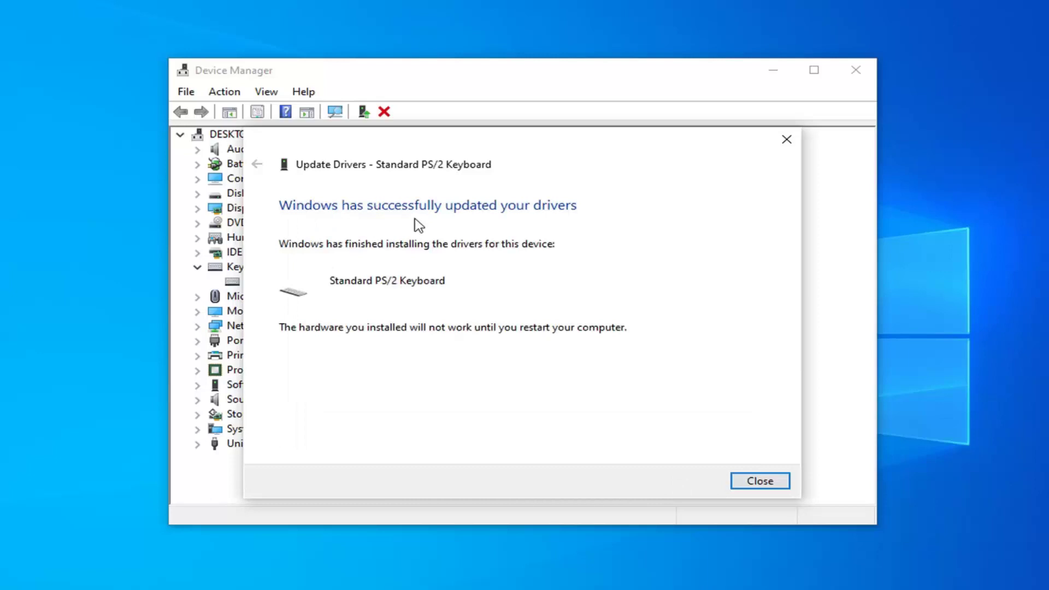
Step: Close the driver update wizard so the restart prompt appears
left_click(760, 481)
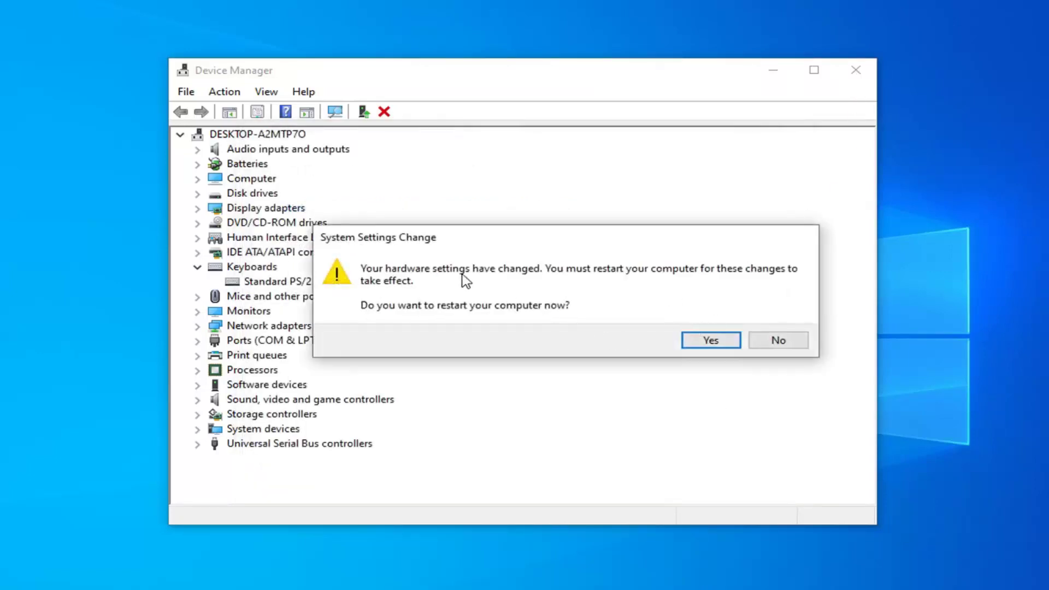